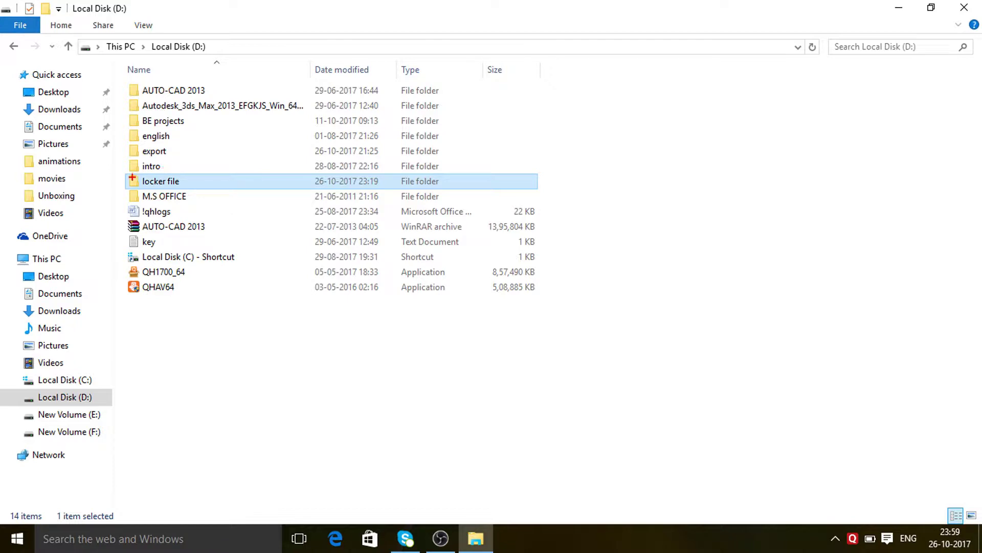
Step: Tick Hidden in the 'locker file' folder's Properties and apply the change
{"action": "left_click_drag", "start_coordinate": [119, 172], "coordinate": [229, 191]}
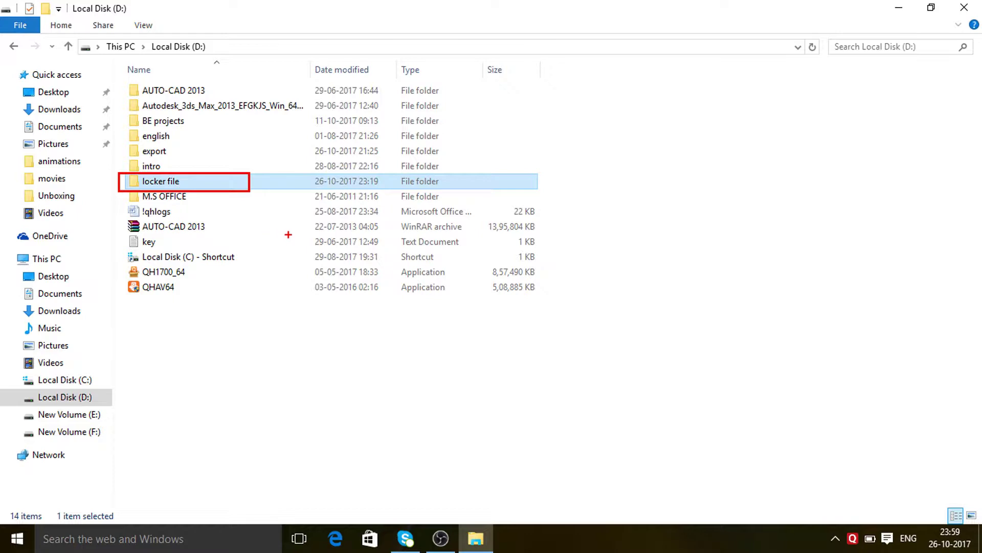
{"action": "right_click", "coordinate": [176, 186]}
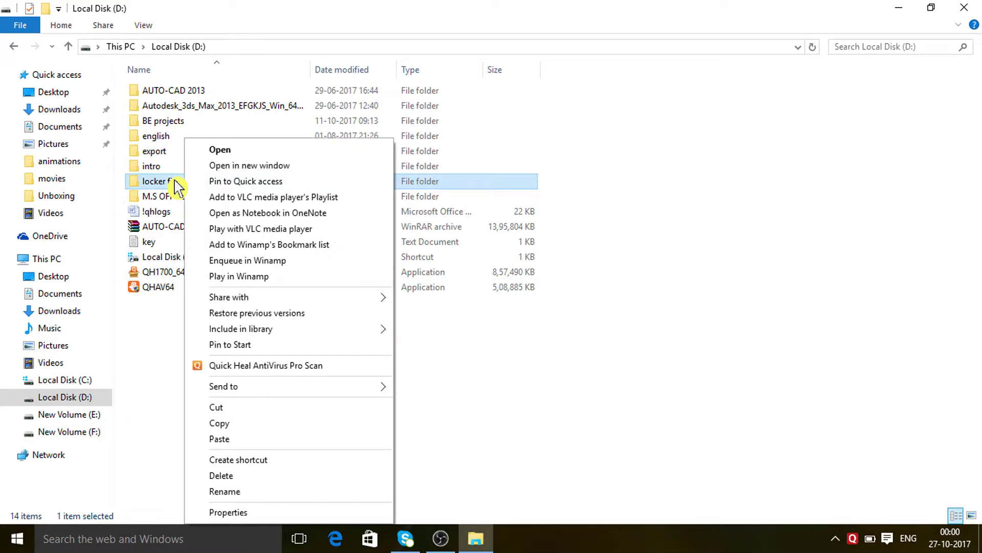
{"action": "left_click", "coordinate": [275, 512]}
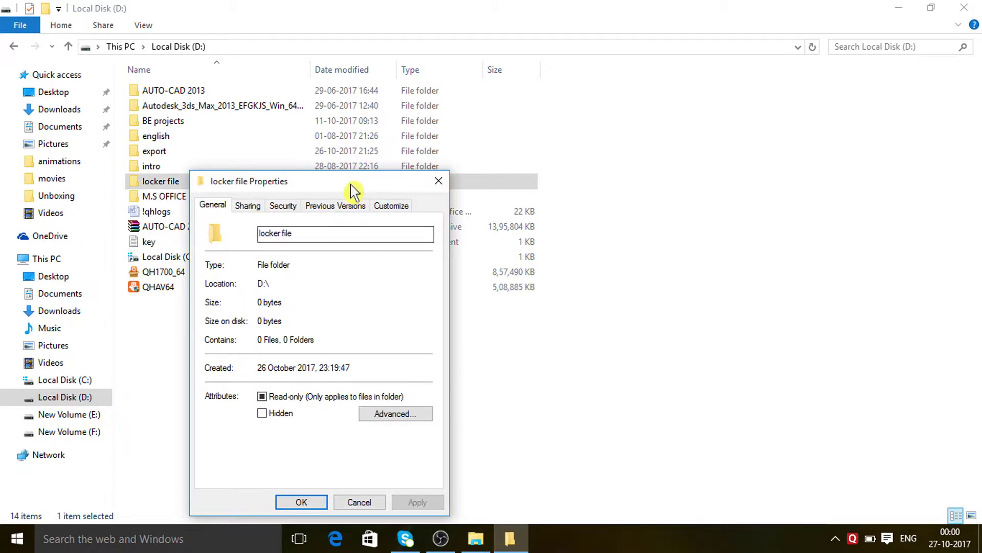
{"action": "left_click_drag", "start_coordinate": [350, 183], "coordinate": [412, 84]}
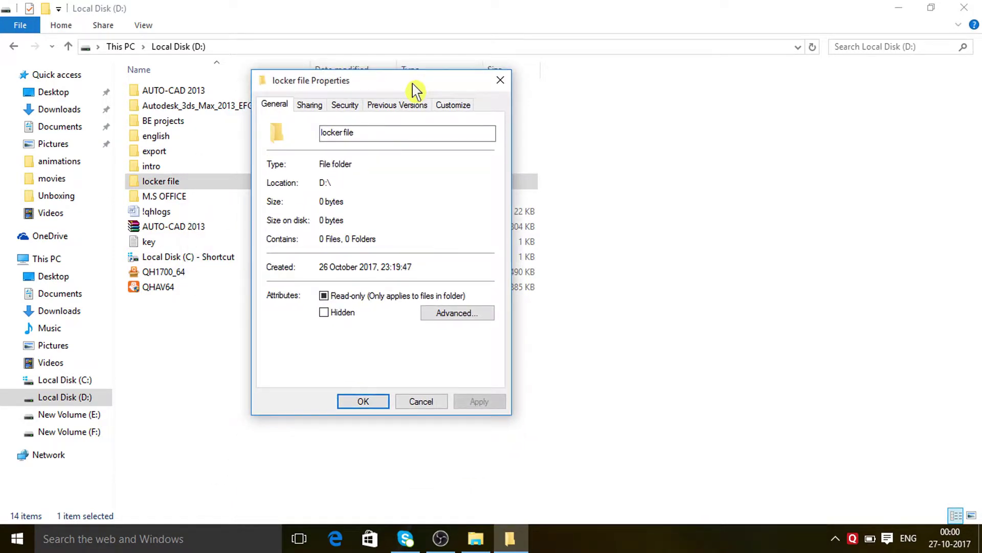
{"action": "left_click", "coordinate": [323, 312]}
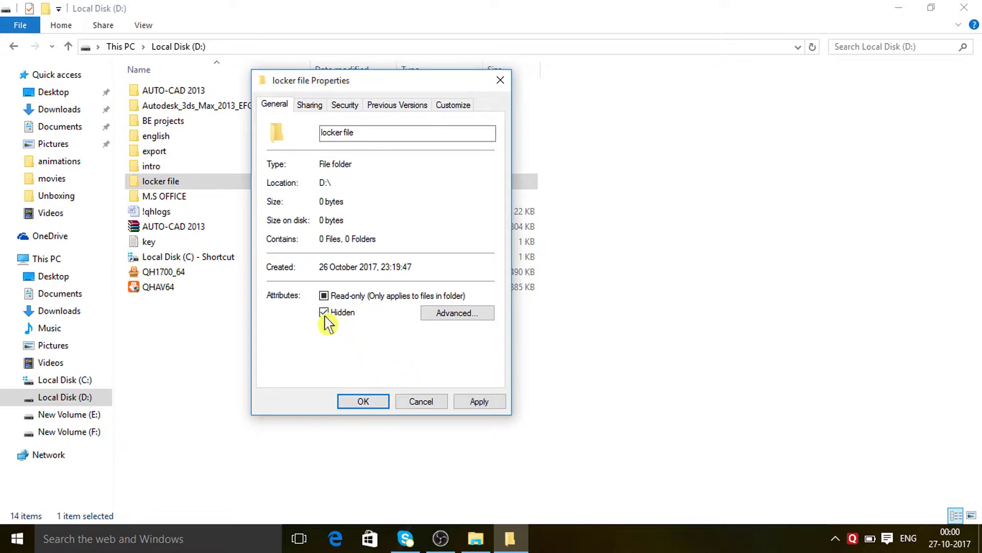
{"action": "left_click", "coordinate": [479, 401]}
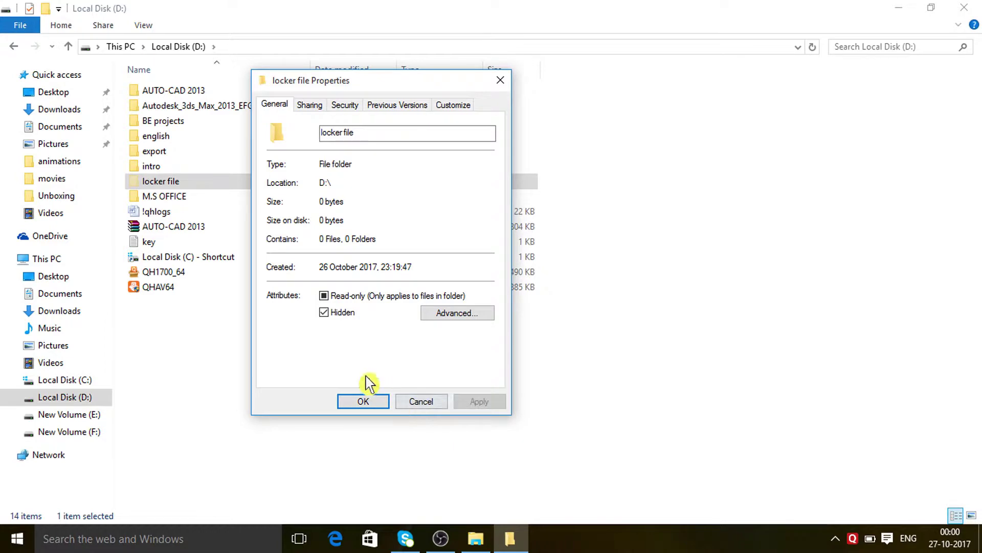
{"action": "left_click", "coordinate": [364, 403]}
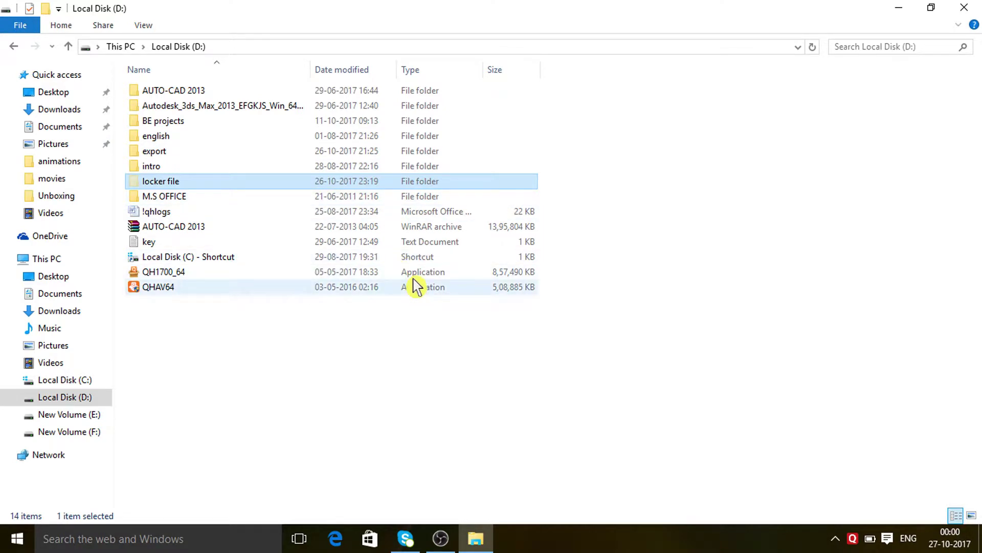
Step: Search 'con' from the taskbar and open Control Panel maximized
{"action": "left_click", "coordinate": [230, 538]}
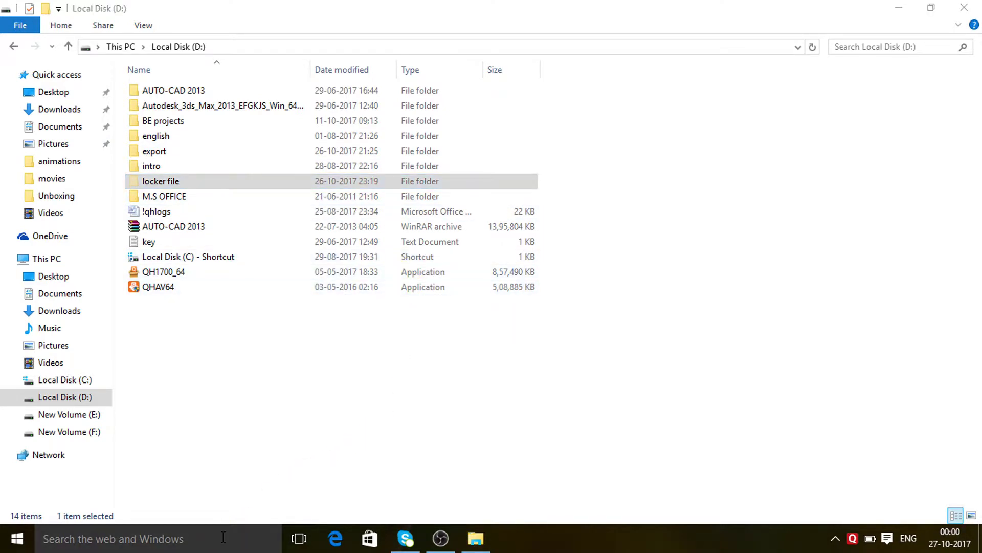
{"action": "type", "text": "con"}
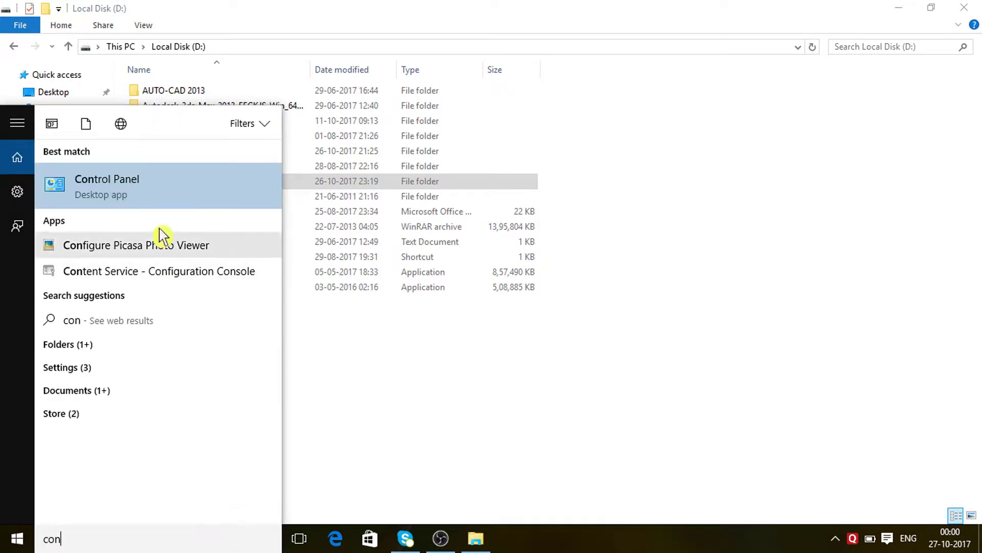
{"action": "left_click", "coordinate": [138, 198]}
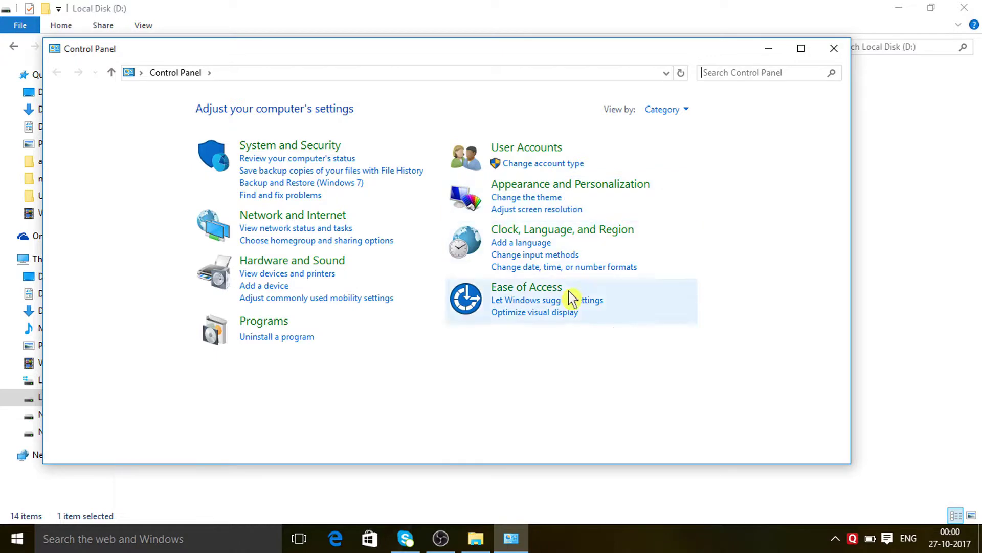
{"action": "left_click", "coordinate": [799, 49]}
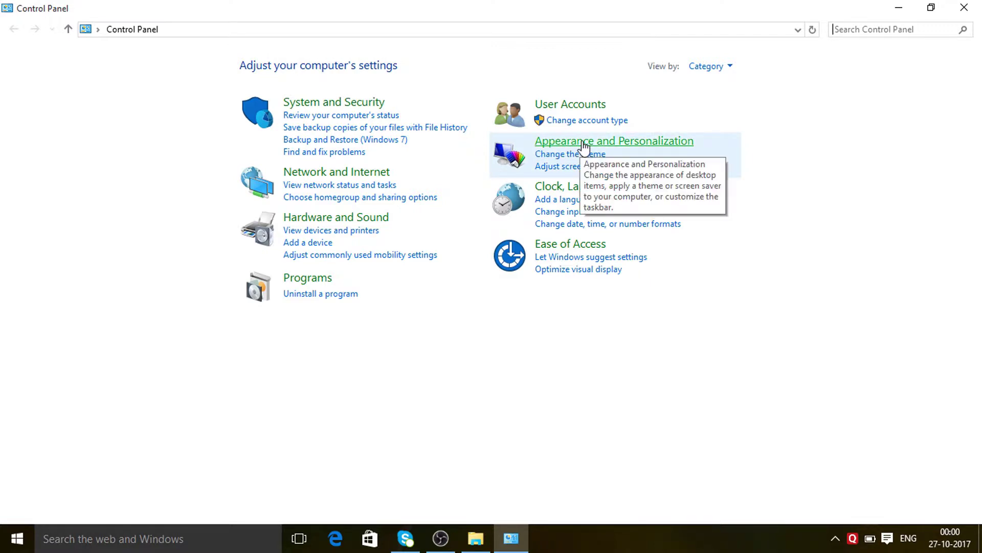
Step: From Appearance and Personalization, open File Explorer Options at its View tab
{"action": "left_click", "coordinate": [612, 148]}
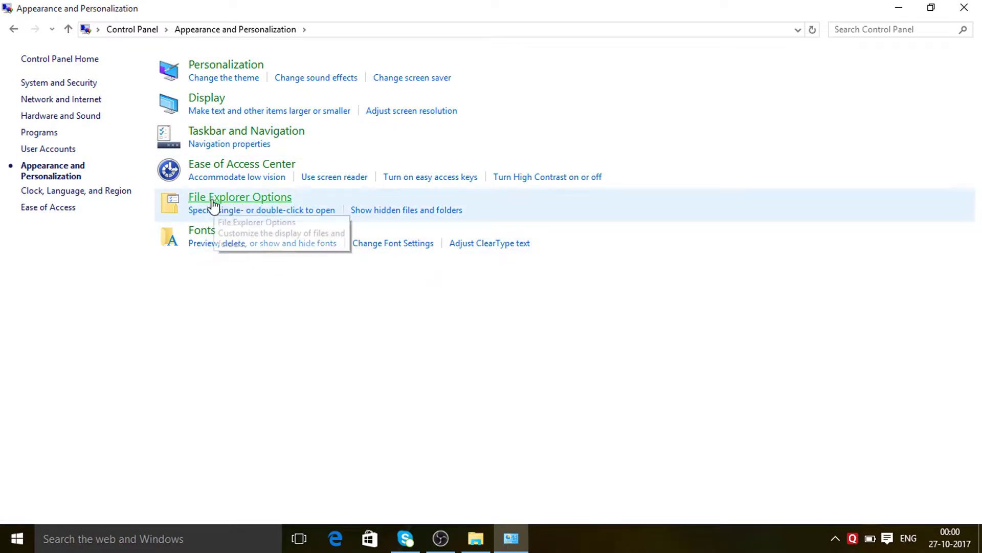
{"action": "left_click", "coordinate": [264, 197]}
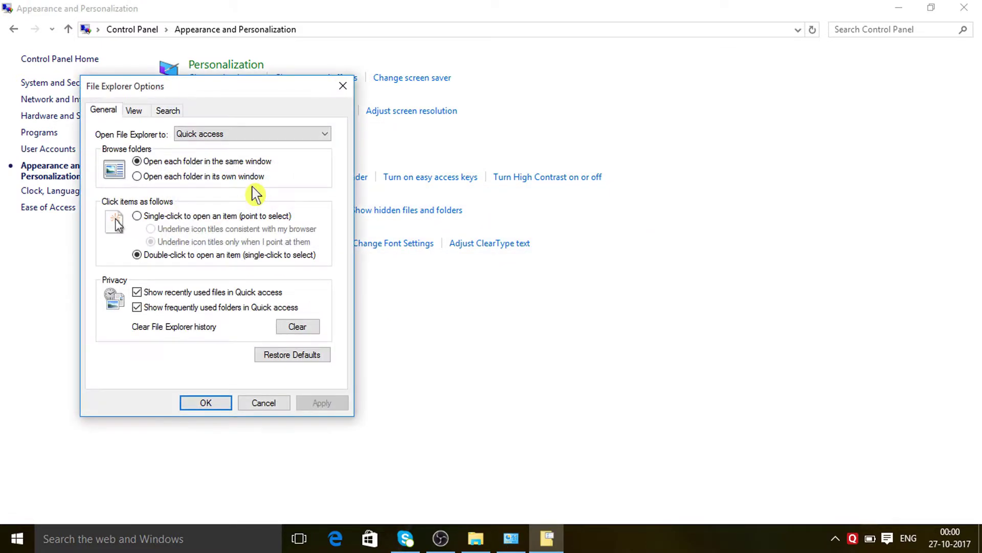
{"action": "left_click_drag", "start_coordinate": [255, 86], "coordinate": [357, 87]}
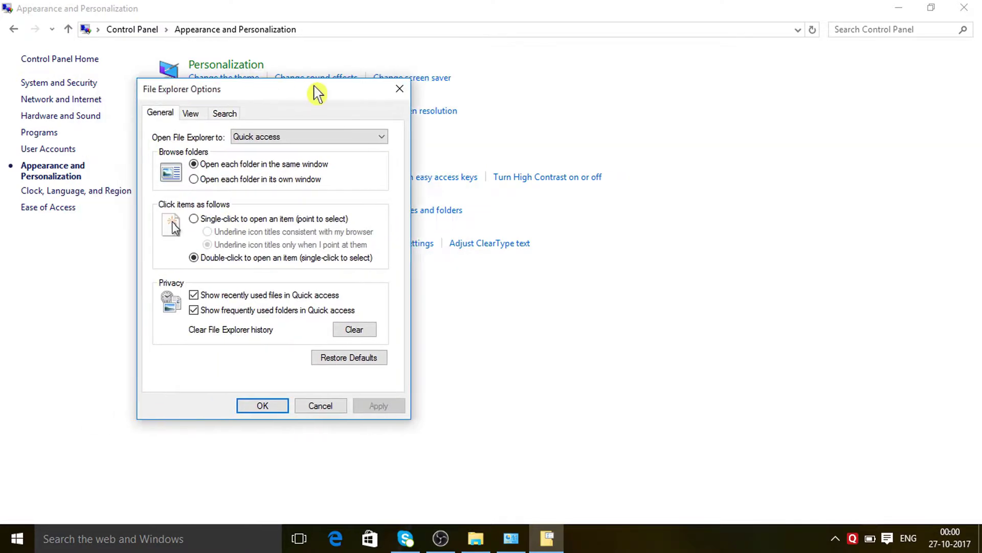
{"action": "left_click_drag", "start_coordinate": [318, 92], "coordinate": [357, 92]}
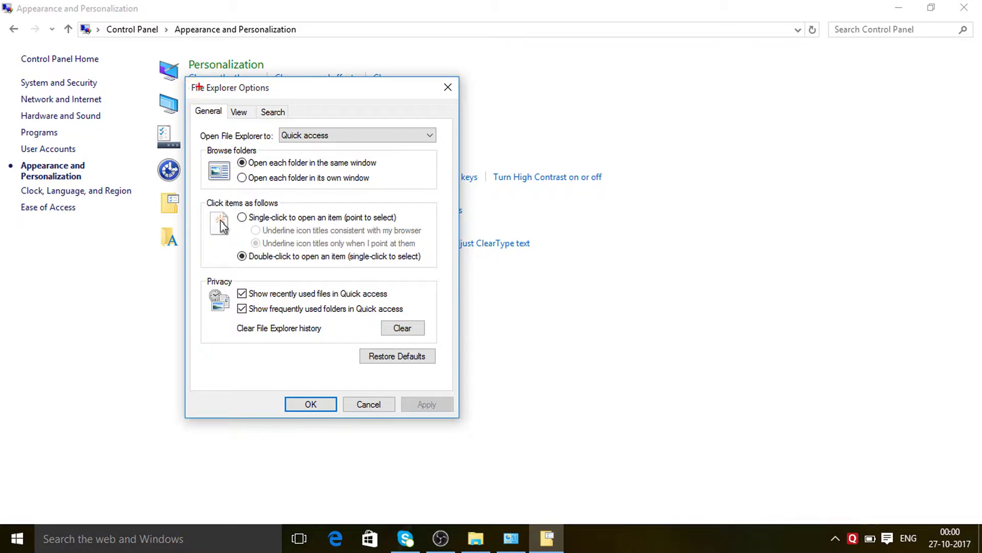
{"action": "left_click_drag", "start_coordinate": [342, 96], "coordinate": [501, 79]}
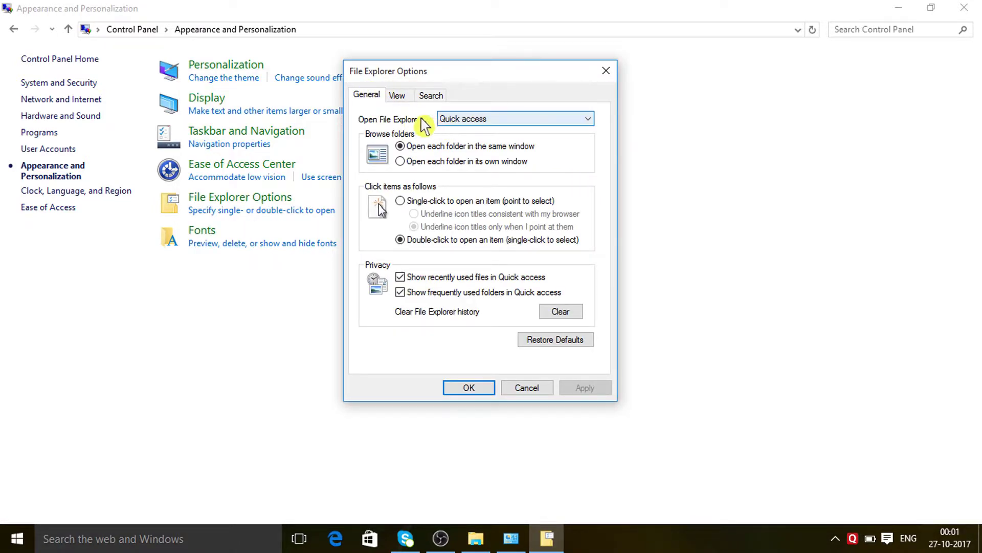
{"action": "left_click", "coordinate": [398, 96]}
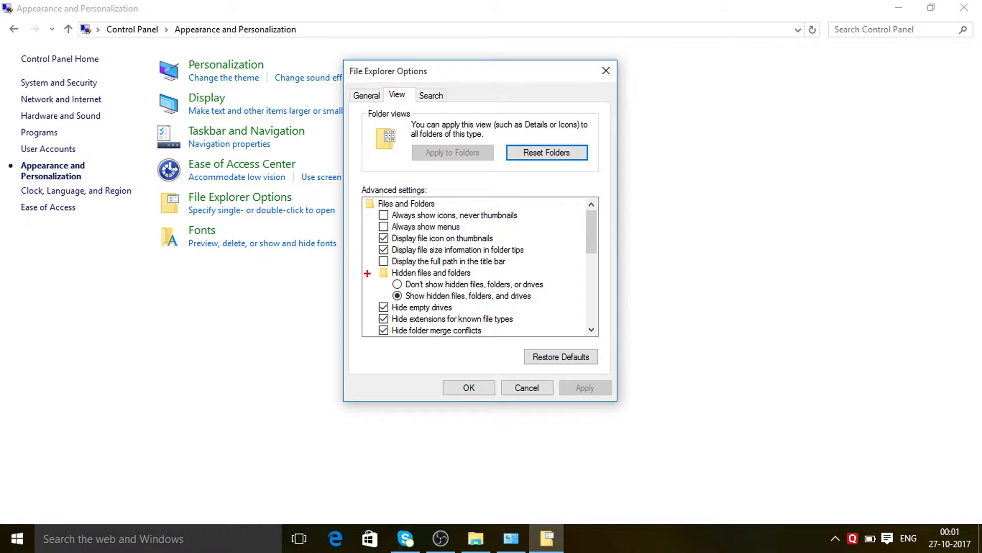
Step: Select 'Don't show hidden files, folders, or drives' and apply it
{"action": "mouse_move", "coordinate": [367, 260]}
{"action": "left_mouse_down"}
{"action": "mouse_move", "coordinate": [481, 306]}
{"action": "mouse_move", "coordinate": [544, 292]}
{"action": "mouse_move", "coordinate": [553, 308]}
{"action": "left_mouse_up"}
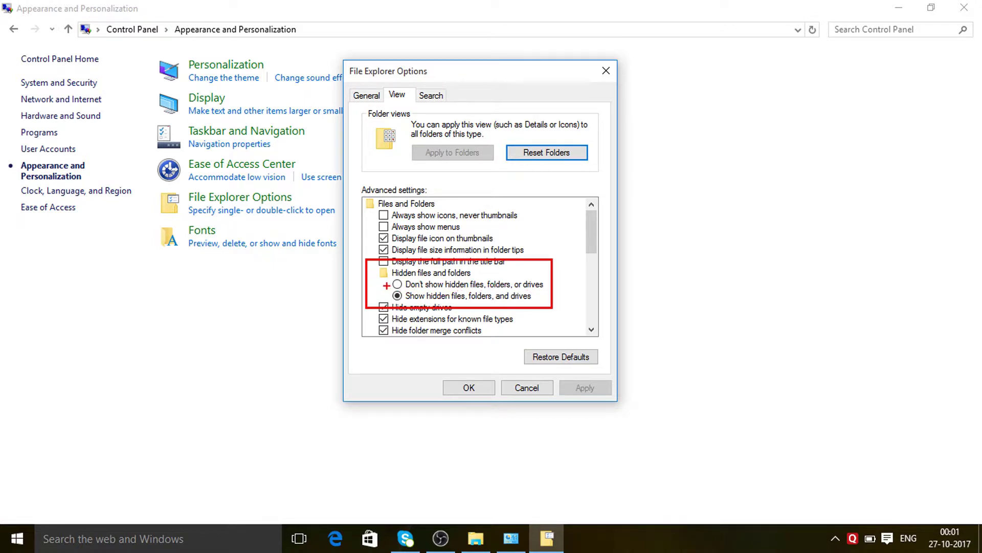
{"action": "key", "text": "Escape"}
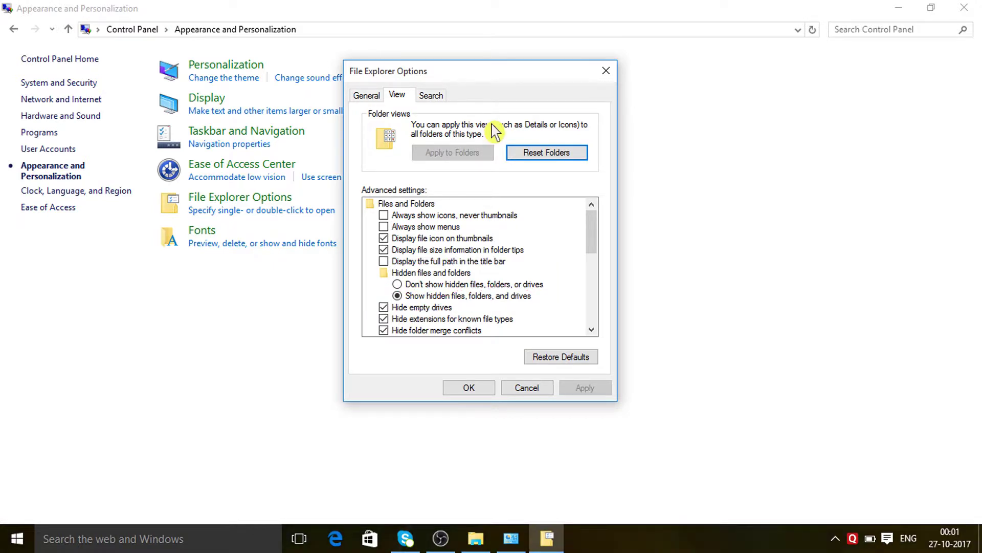
{"action": "left_click", "coordinate": [399, 285]}
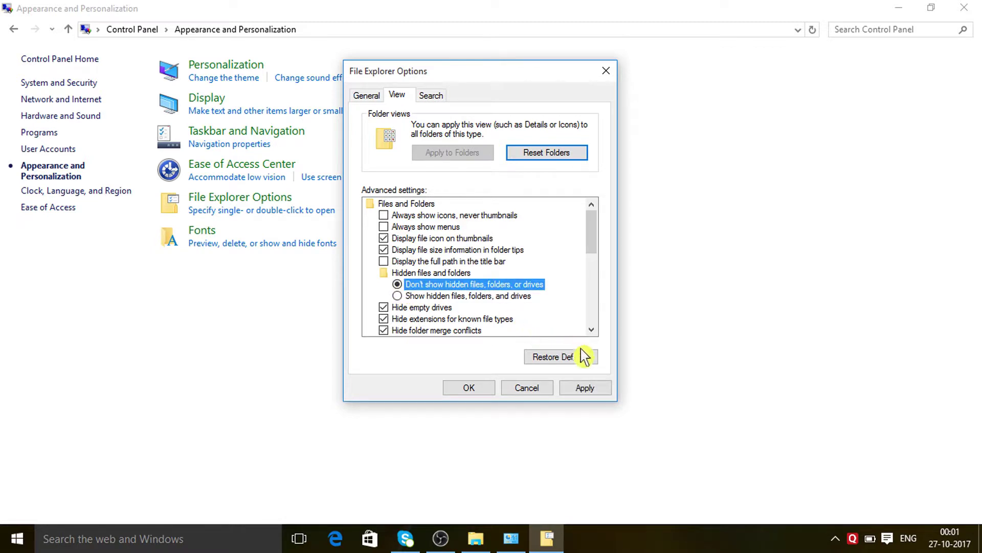
{"action": "left_click", "coordinate": [594, 392]}
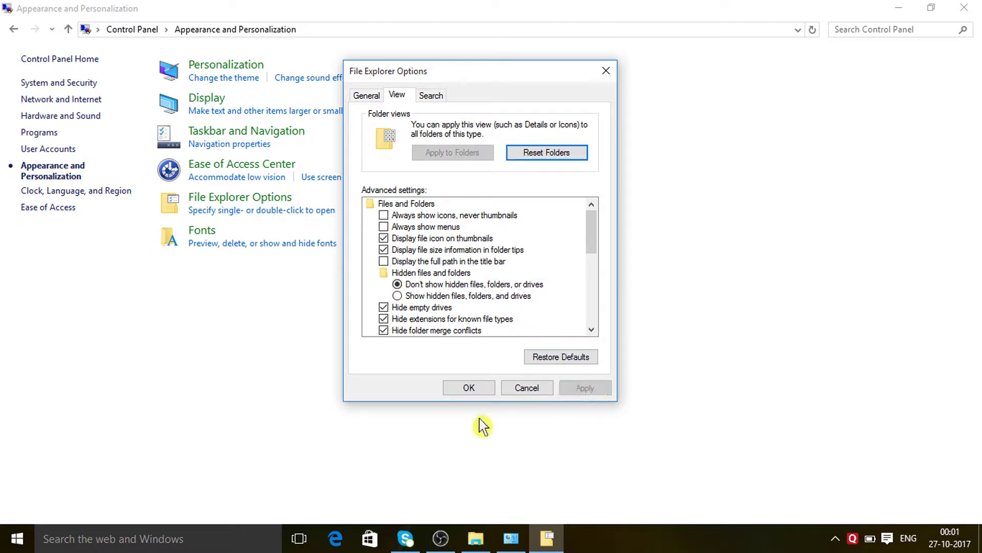
{"action": "left_click", "coordinate": [470, 389]}
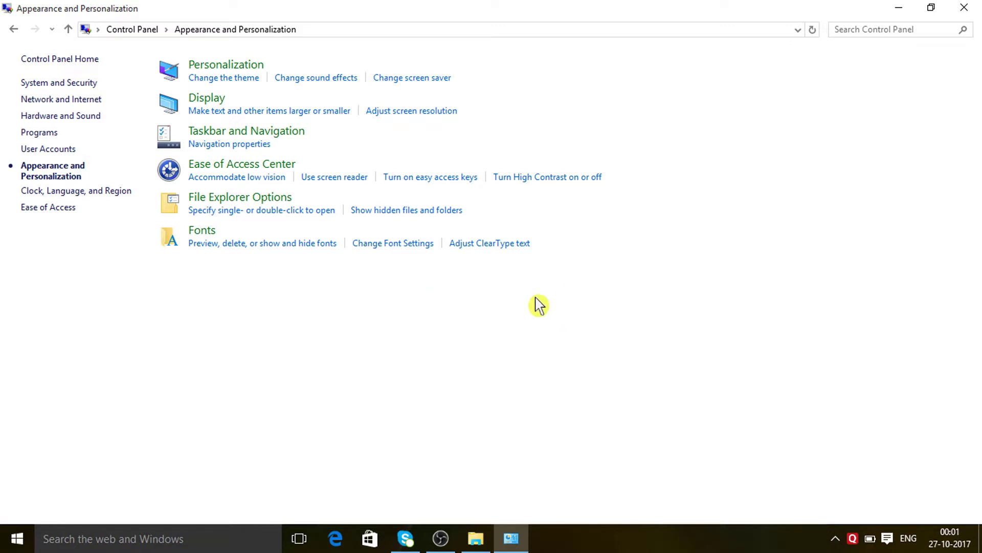
{"action": "left_click", "coordinate": [895, 10]}
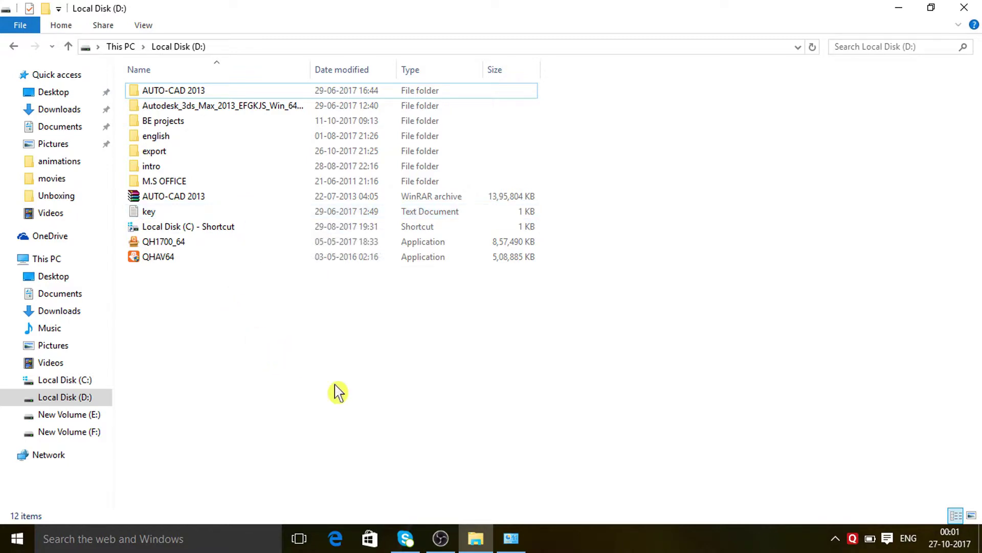
{"action": "left_click", "coordinate": [511, 537]}
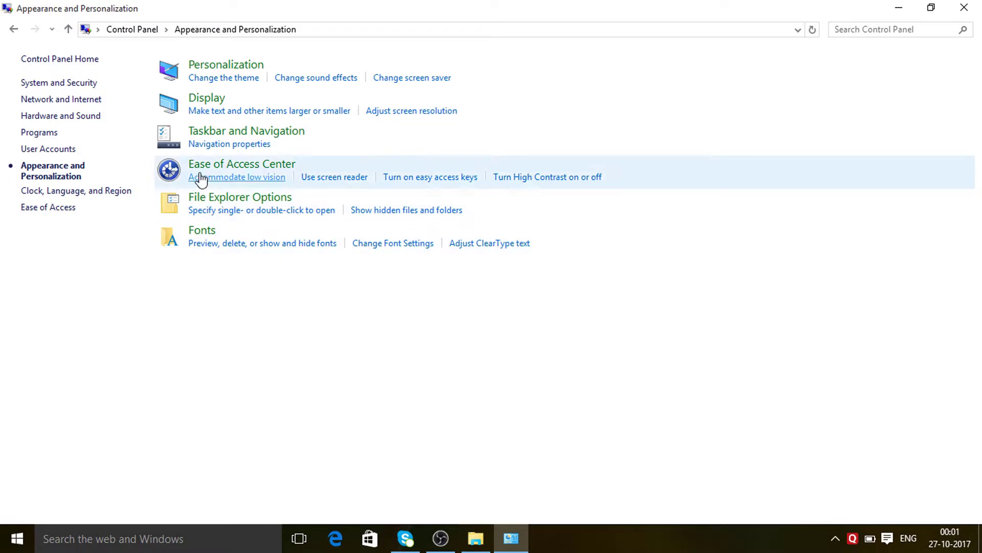
Step: Return to File Explorer Options' View tab and apply 'Show hidden files, folders, and drives'
{"action": "left_click", "coordinate": [13, 29]}
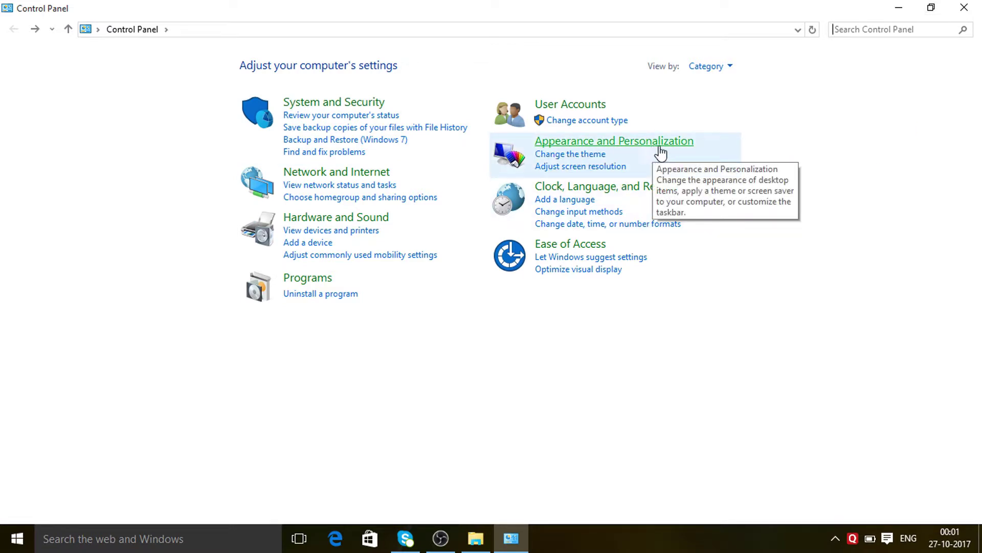
{"action": "left_click", "coordinate": [609, 144]}
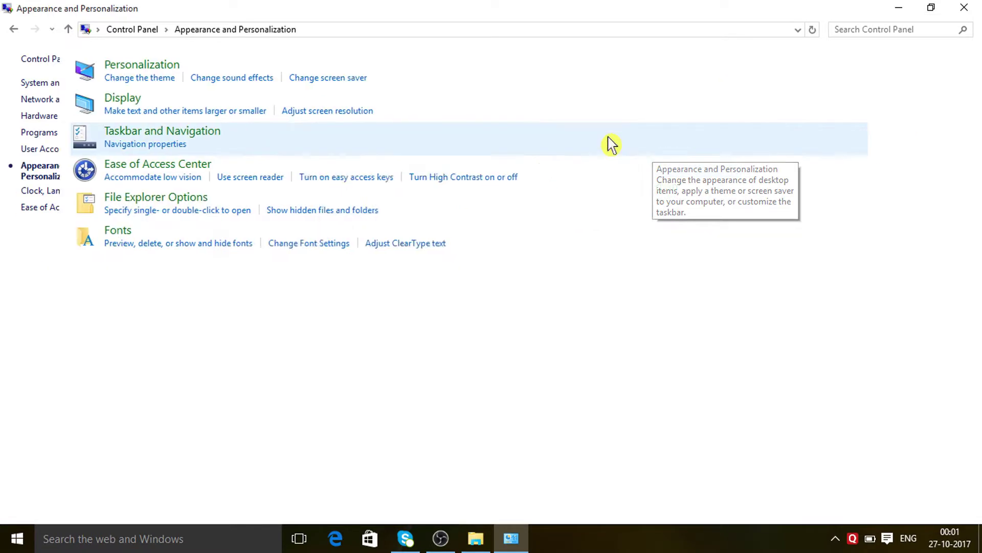
{"action": "left_click", "coordinate": [220, 203]}
{"action": "left_click_drag", "start_coordinate": [307, 128], "coordinate": [471, 73]}
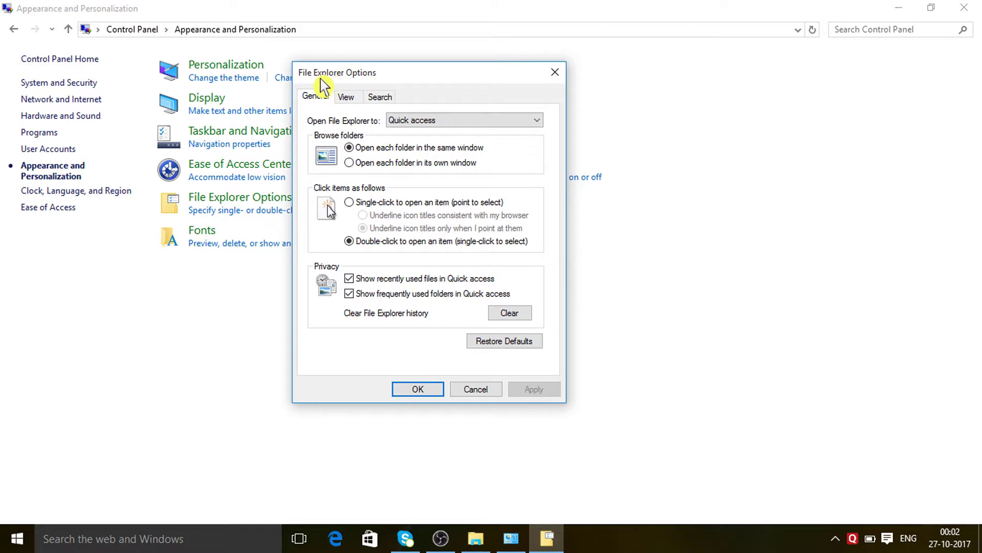
{"action": "left_click", "coordinate": [351, 100]}
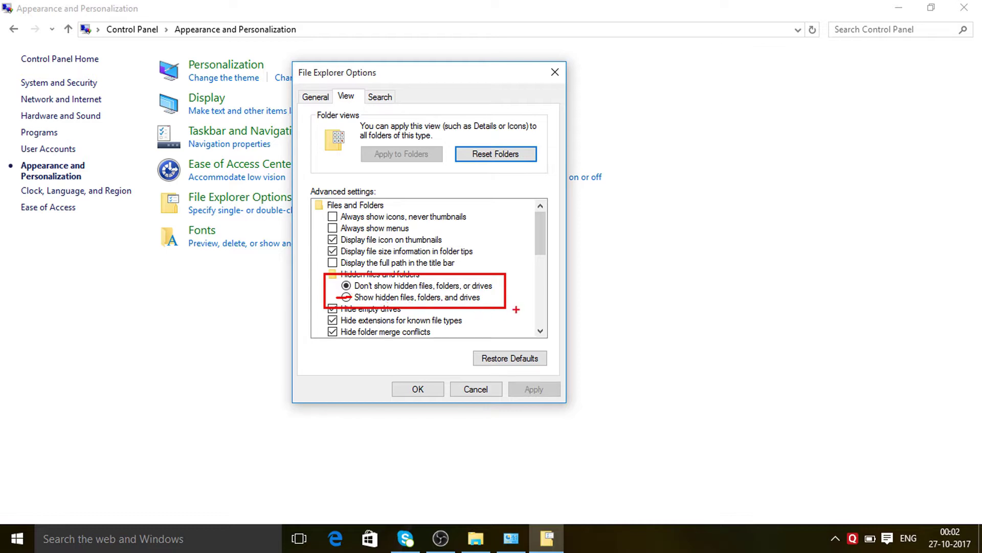
{"action": "left_click", "coordinate": [358, 298]}
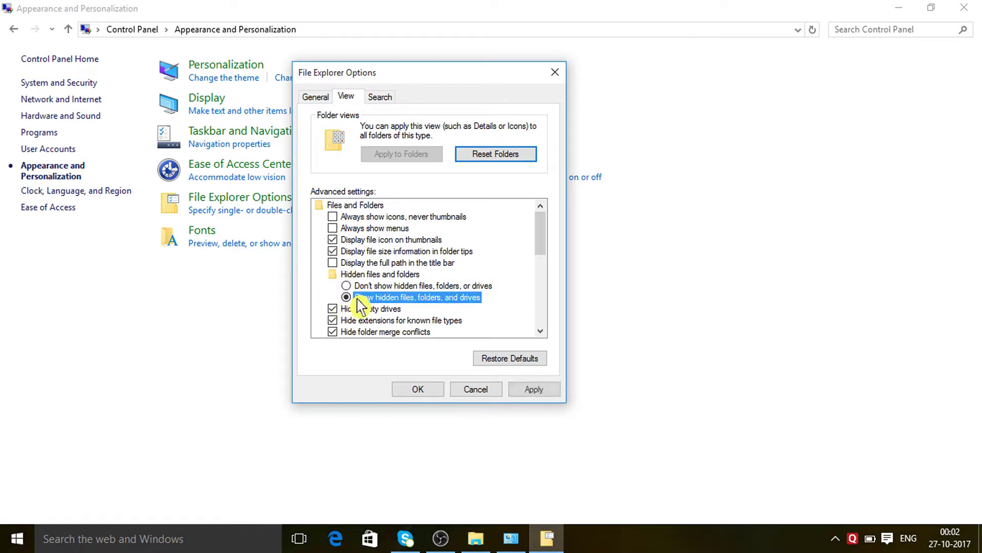
{"action": "left_click", "coordinate": [537, 390]}
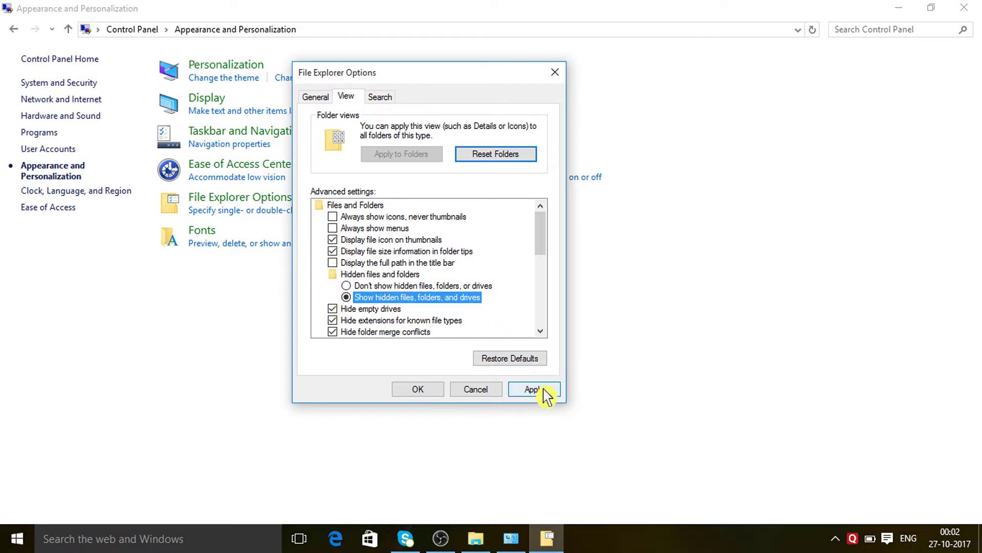
{"action": "left_click", "coordinate": [432, 393]}
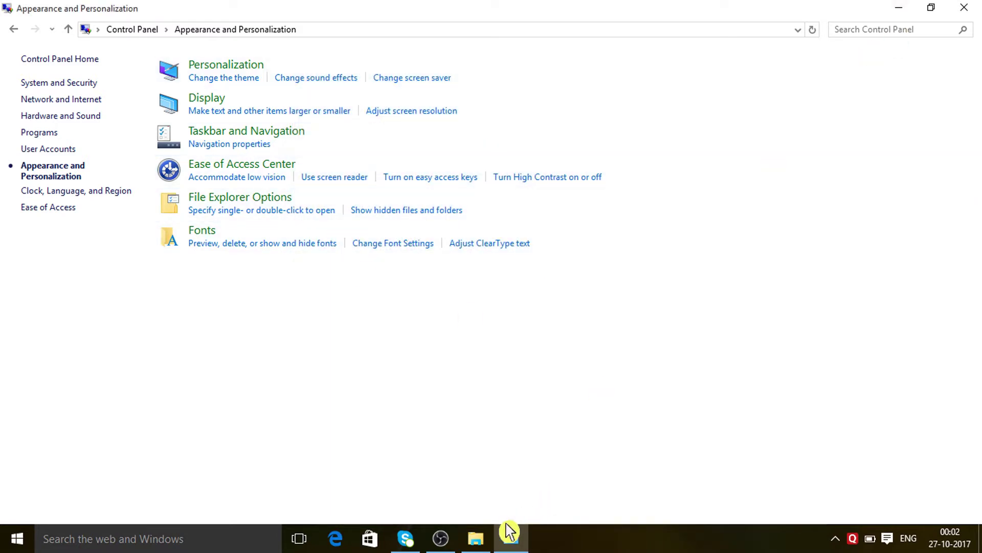
Step: Uncheck Hidden in the 'locker file' folder's Properties and apply the change
{"action": "left_click", "coordinate": [475, 537]}
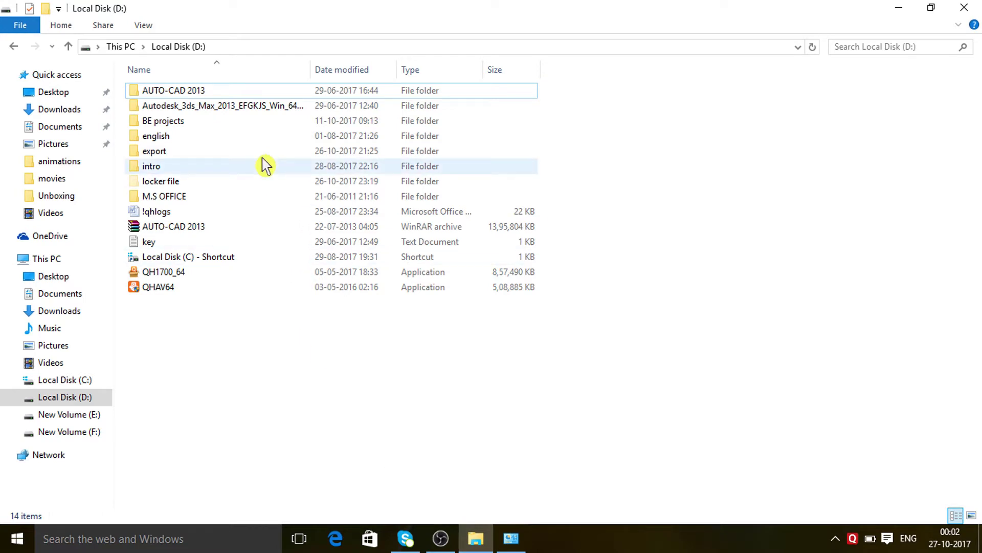
{"action": "left_click", "coordinate": [171, 185]}
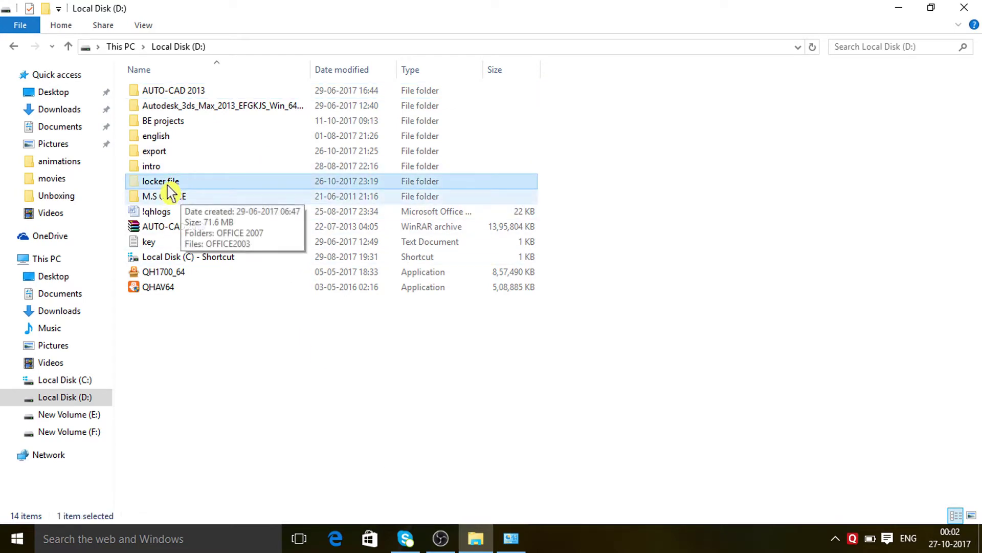
{"action": "mouse_move", "coordinate": [170, 185]}
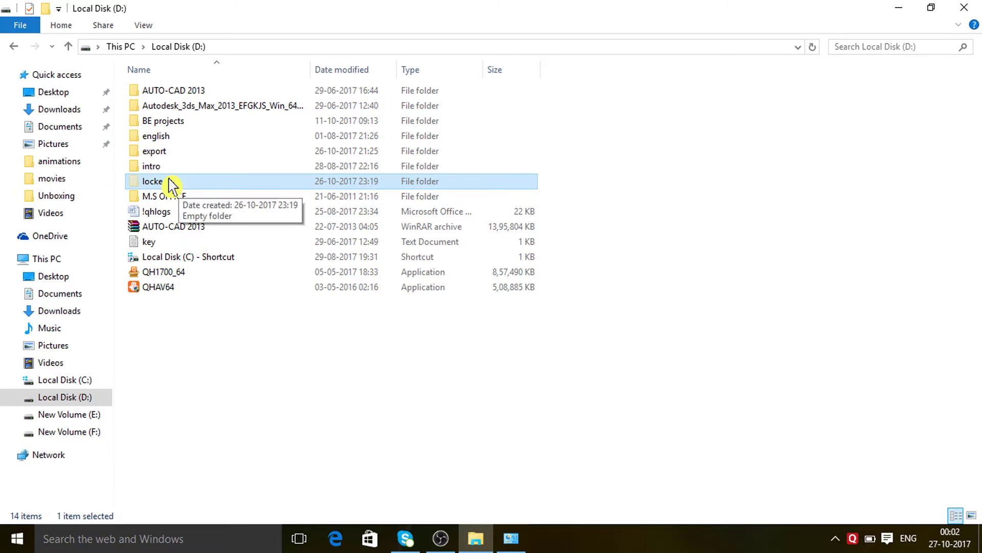
{"action": "right_click", "coordinate": [170, 185]}
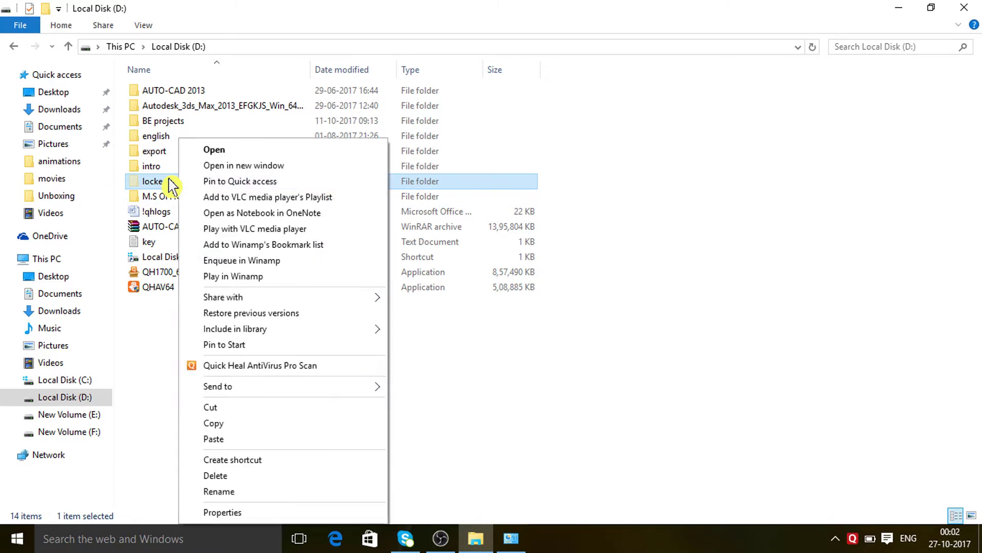
{"action": "left_click", "coordinate": [253, 513]}
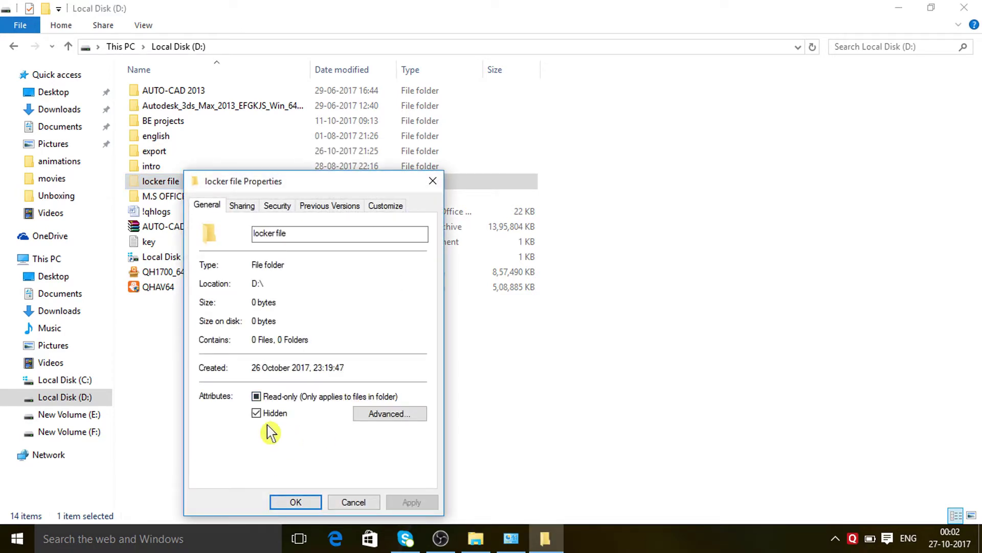
{"action": "left_click", "coordinate": [256, 413]}
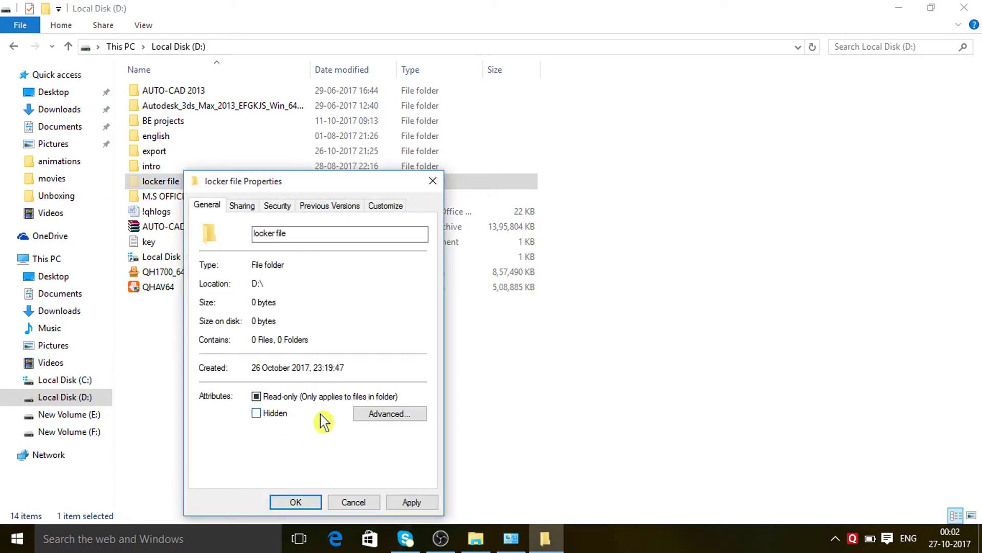
{"action": "left_click", "coordinate": [418, 506]}
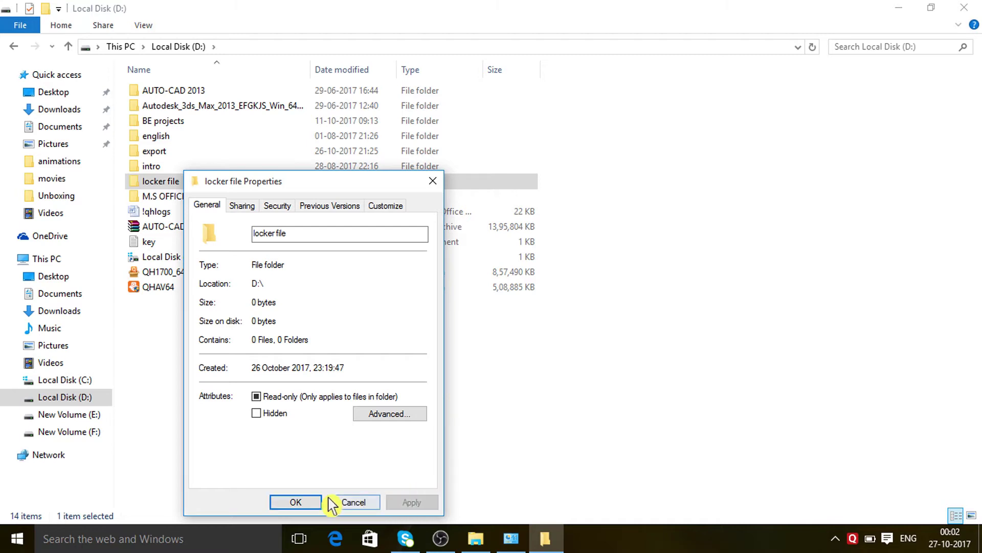
{"action": "left_click", "coordinate": [306, 502]}
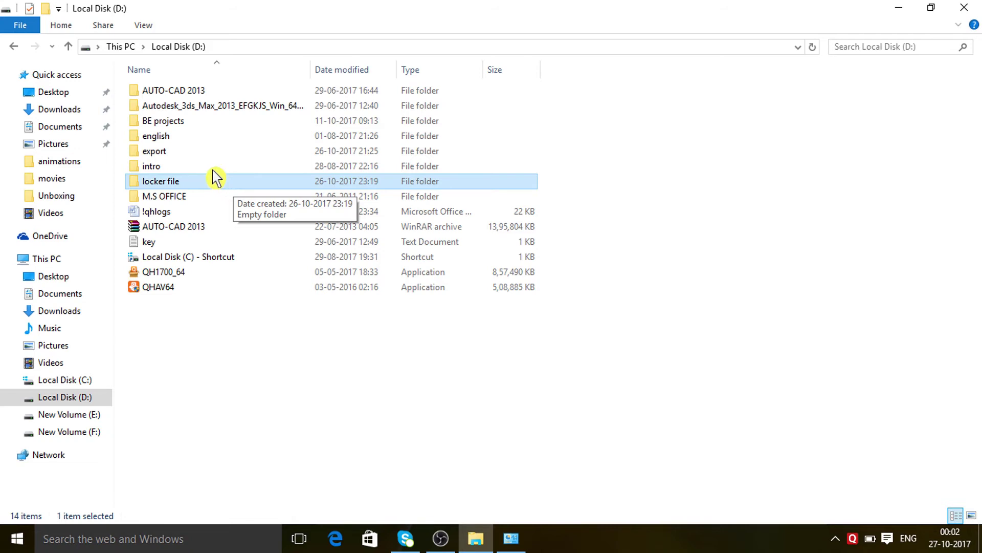
Step: Reopen the folder's Properties and uncheck Hidden once more
{"action": "right_click", "coordinate": [180, 180]}
{"action": "left_click", "coordinate": [222, 512]}
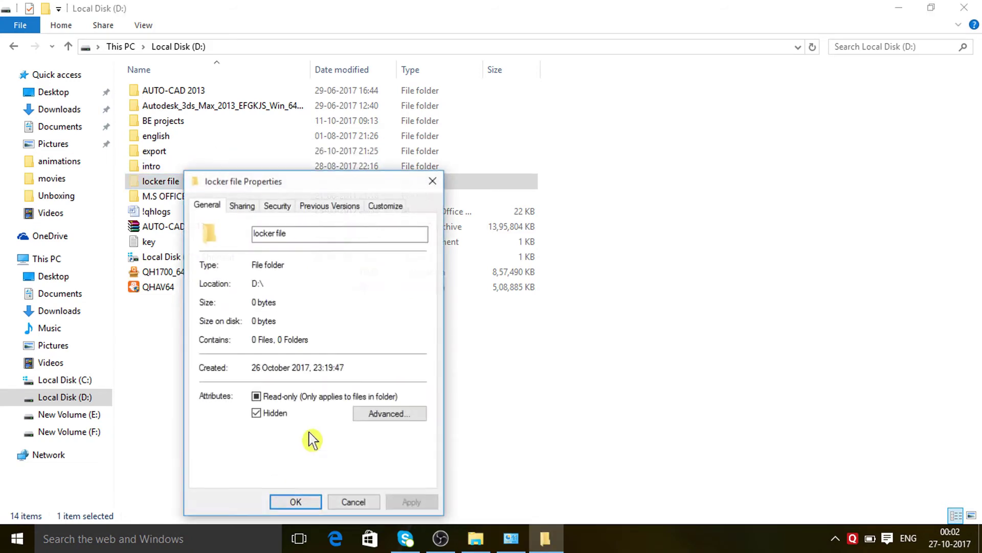
{"action": "left_click", "coordinate": [258, 413]}
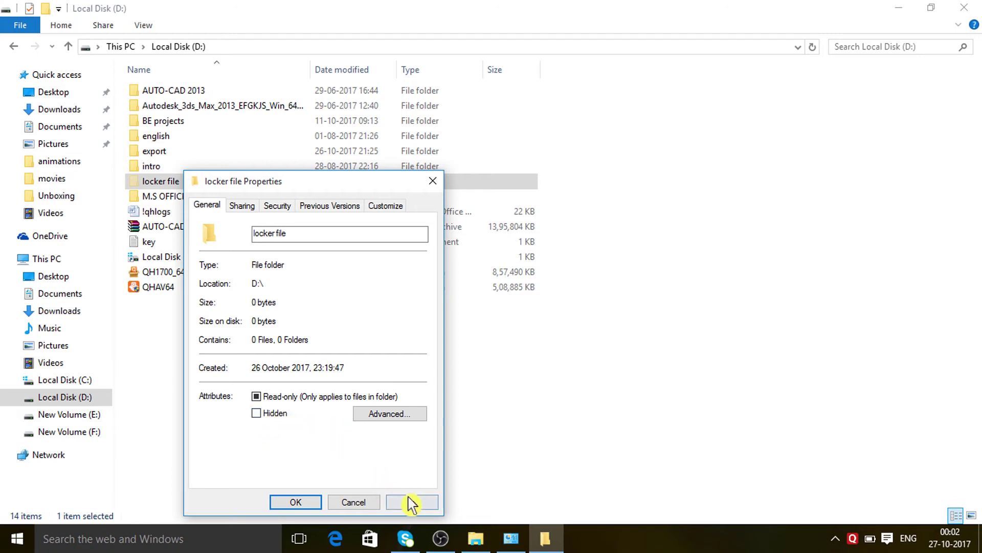